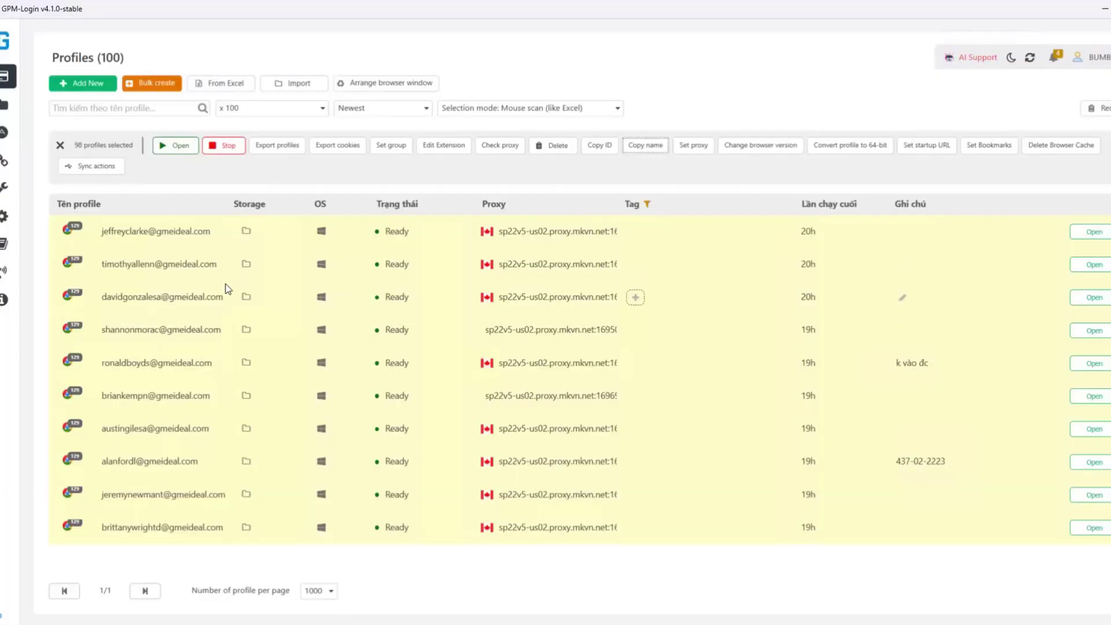
scroll(221, 286, "up", 10)
scroll(222, 282, "up", 3)
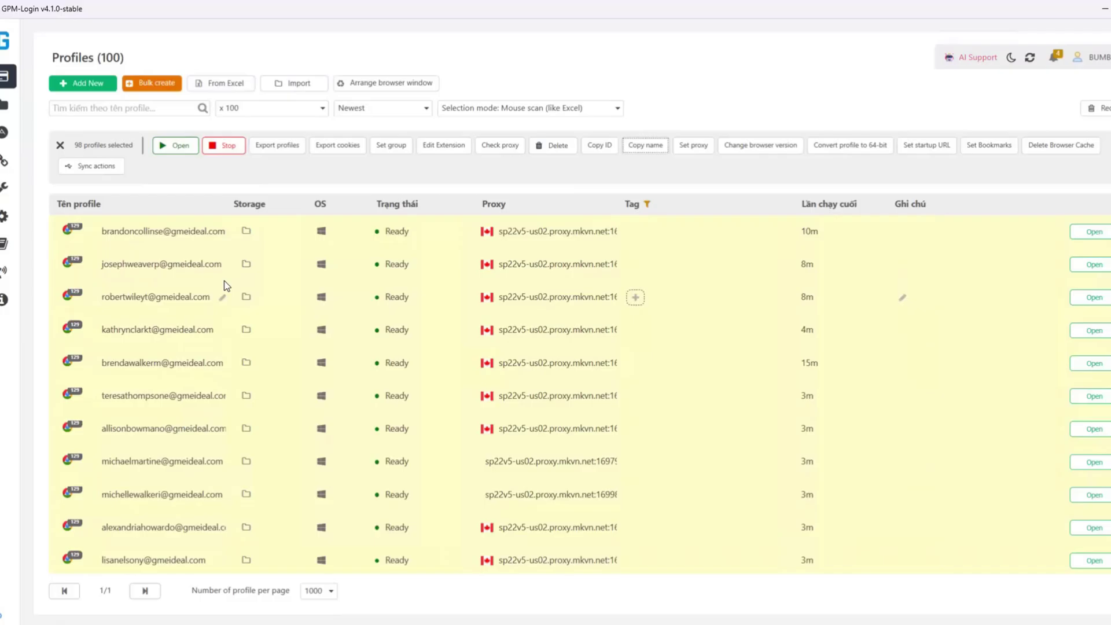
scroll(223, 282, "up", 3)
scroll(224, 283, "up", 3)
scroll(224, 284, "up", 3)
scroll(224, 285, "up", 3)
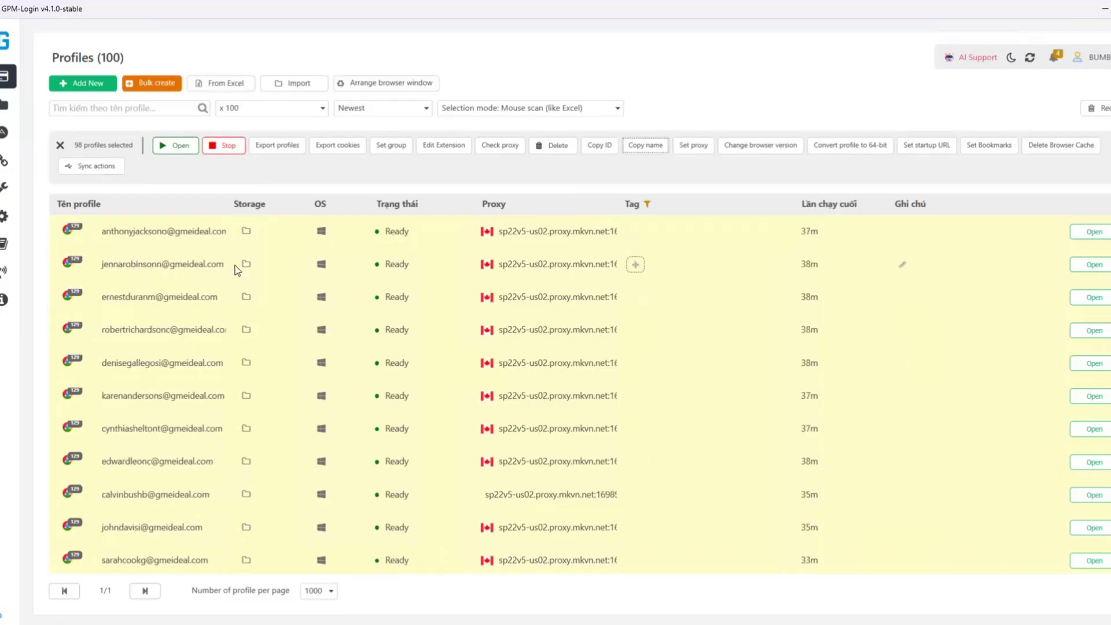
scroll(239, 263, "up", 3)
scroll(228, 263, "up", 3)
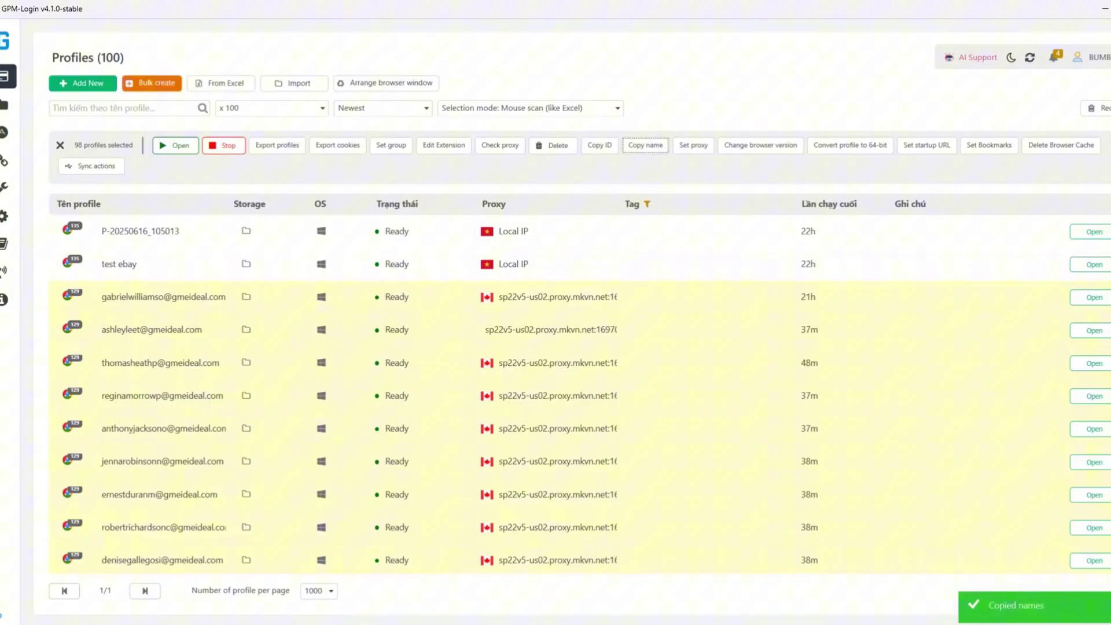
Paste the copied profile names into the Profile name column starting at A2
right_click(184, 228)
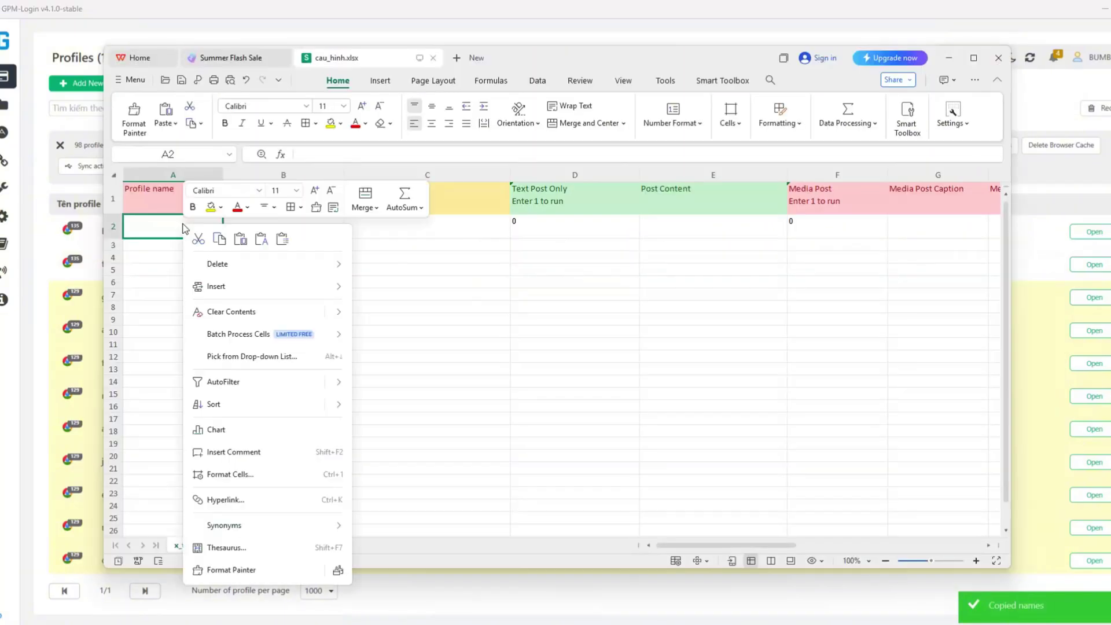
left_click(241, 240)
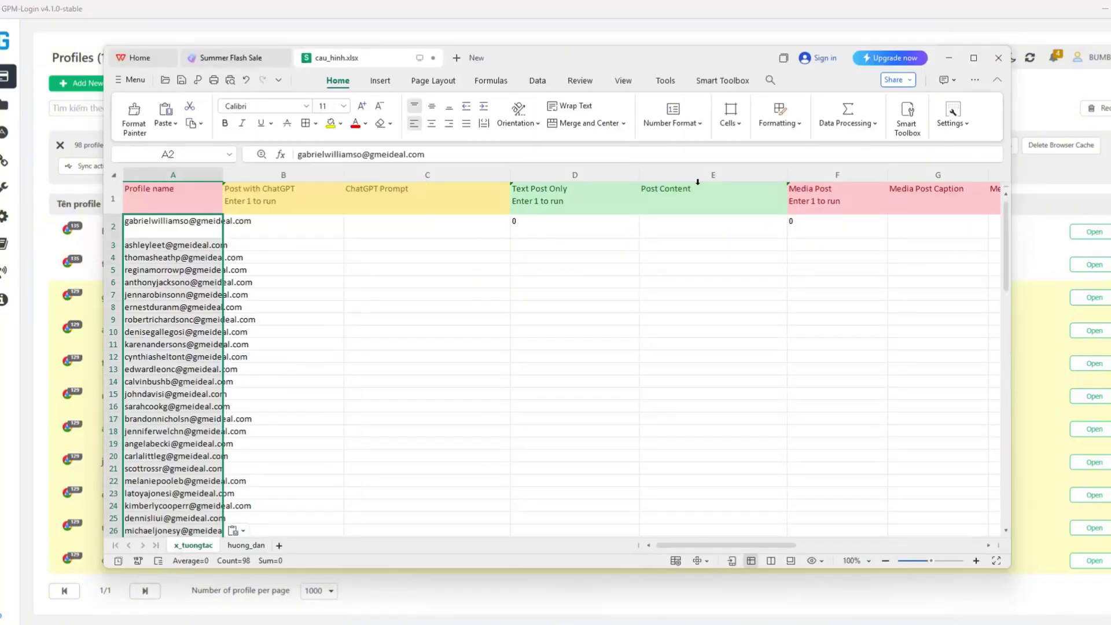
left_click(1107, 13)
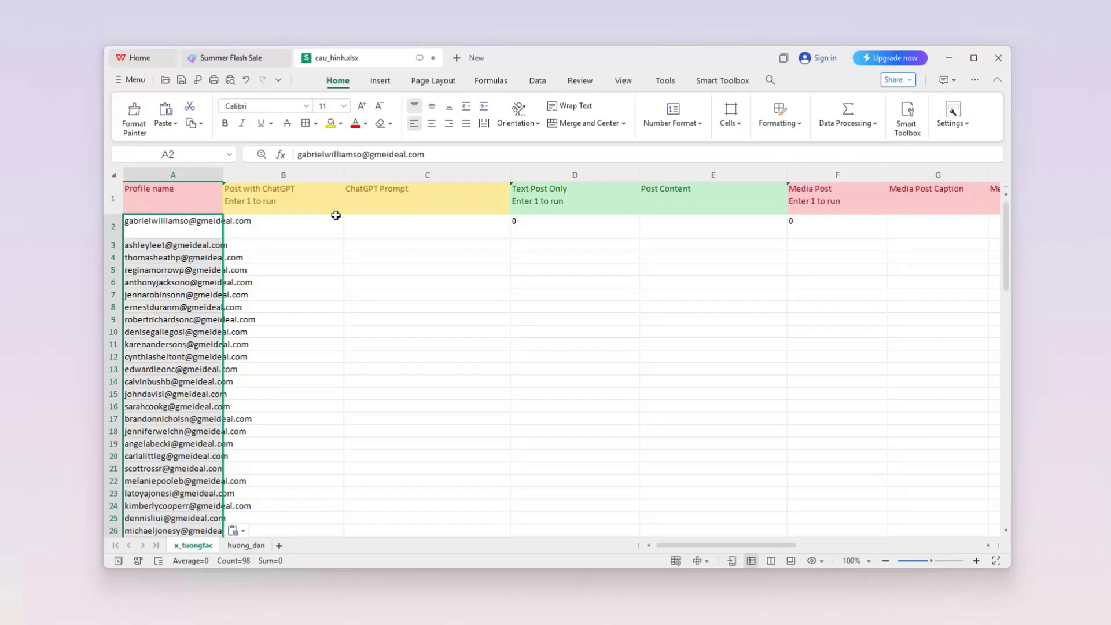
Enter 1 in B2 and B3 and fill it down column B to row 99
left_click(295, 227)
type("1")
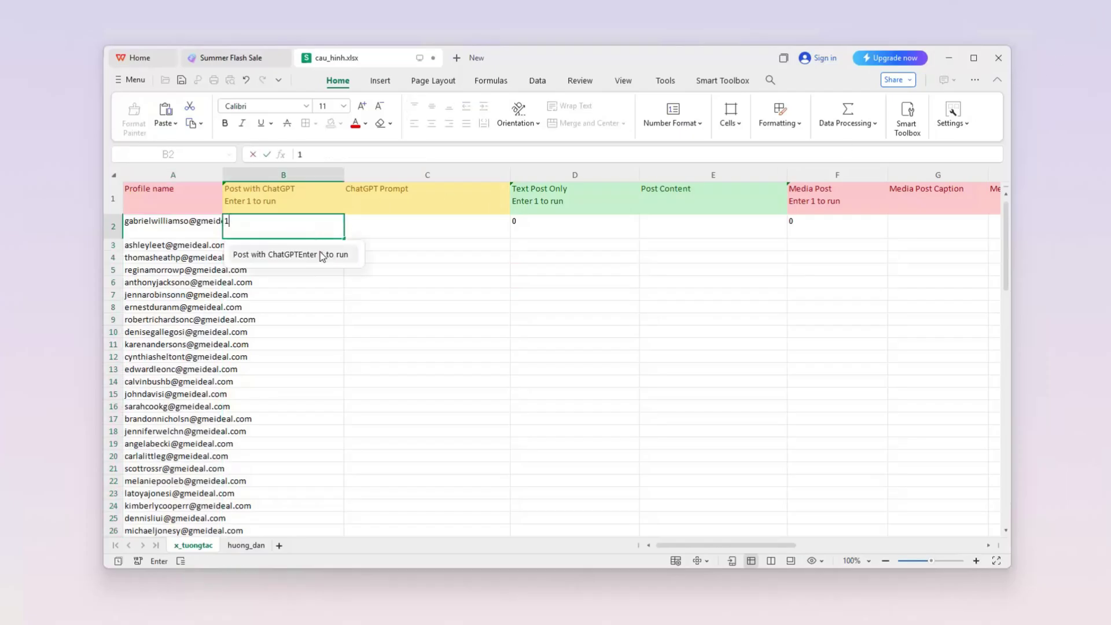
left_click(364, 247)
type("1")
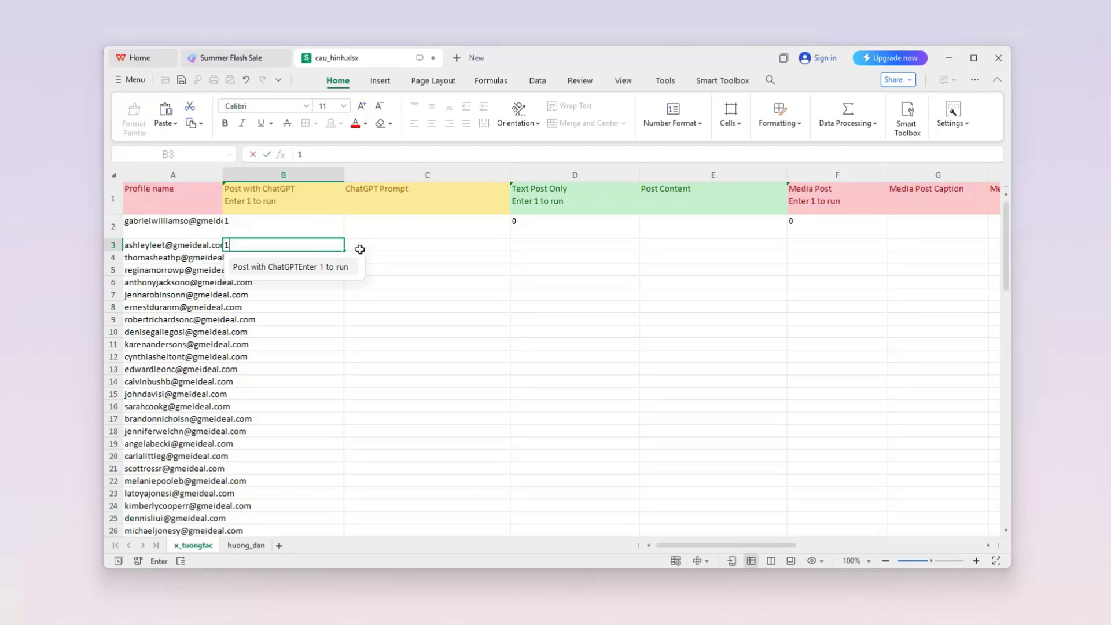
left_click(360, 248)
left_click_drag(312, 233, 341, 248)
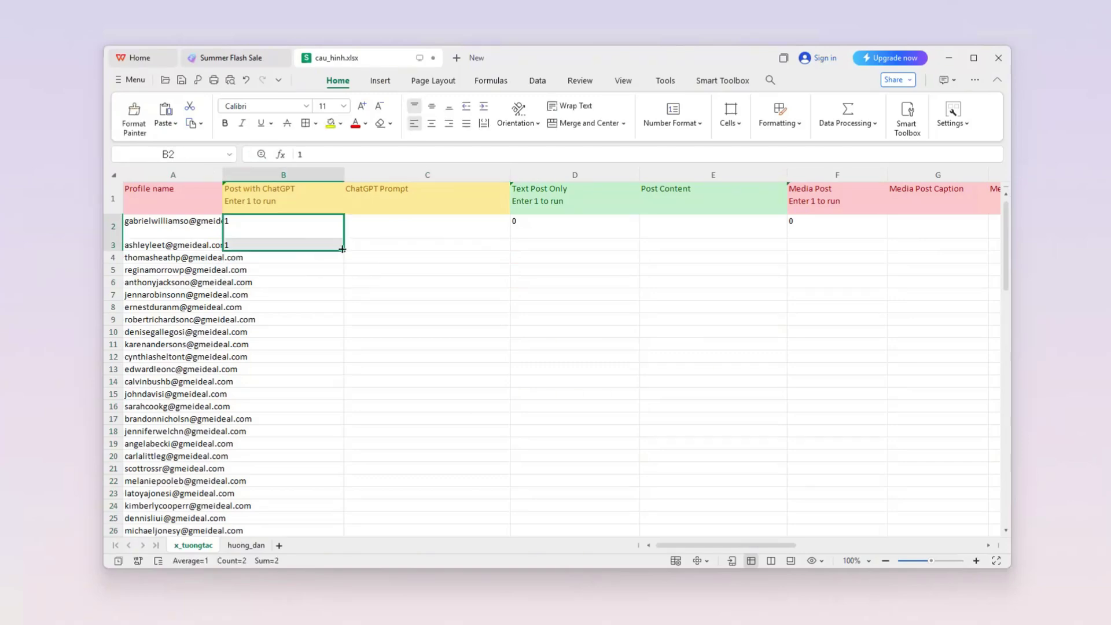
mouse_move(356, 368)
left_mouse_down()
mouse_move(336, 613)
mouse_move(323, 560)
left_mouse_up()
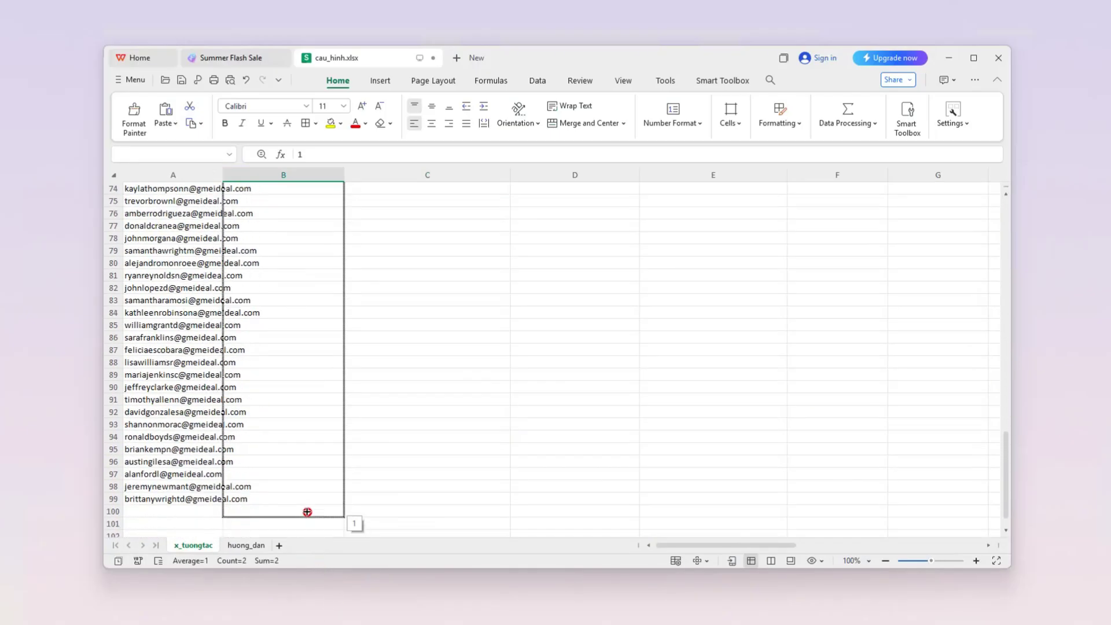
left_click_drag(309, 504, 308, 504)
left_click(390, 276)
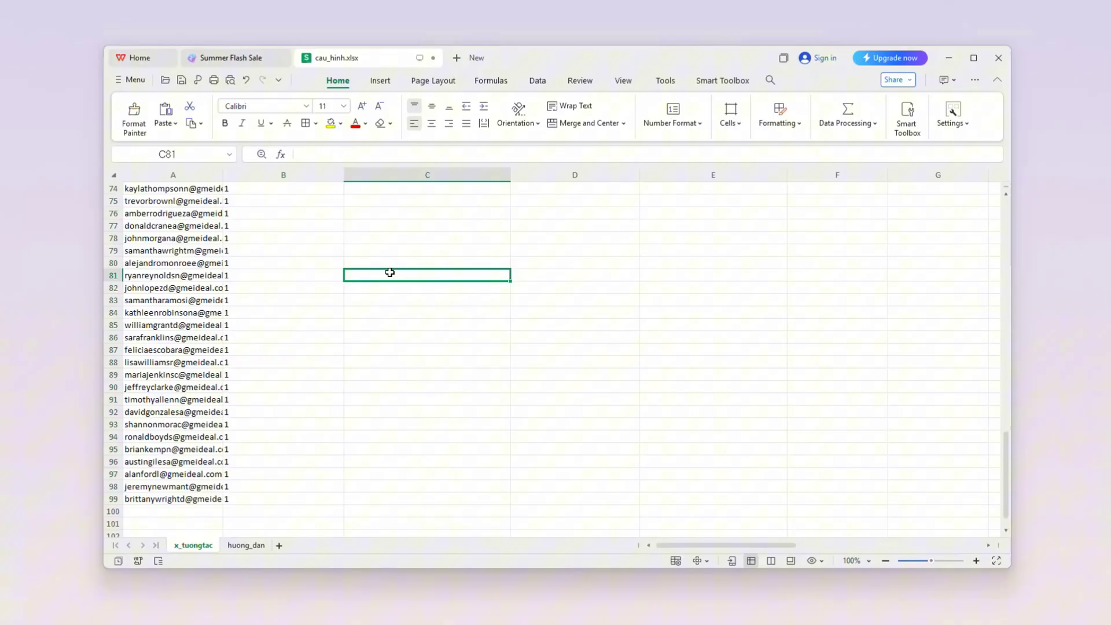
scroll(390, 273, "up", 2)
scroll(388, 269, "up", 8)
scroll(386, 255, "up", 7)
scroll(390, 248, "up", 8)
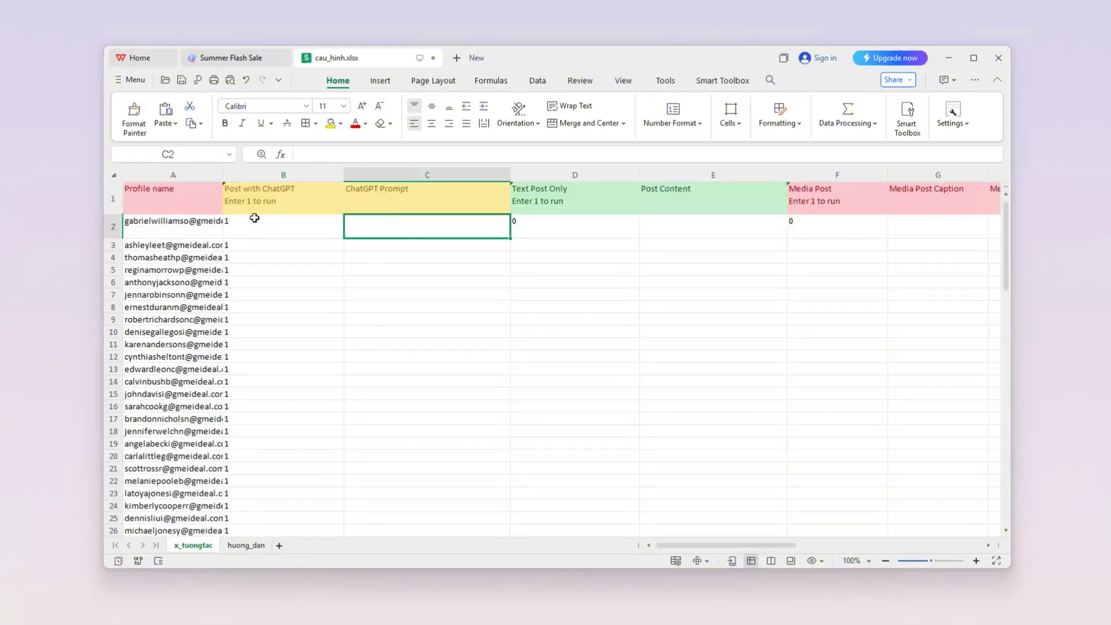
type("write a tweet abouy")
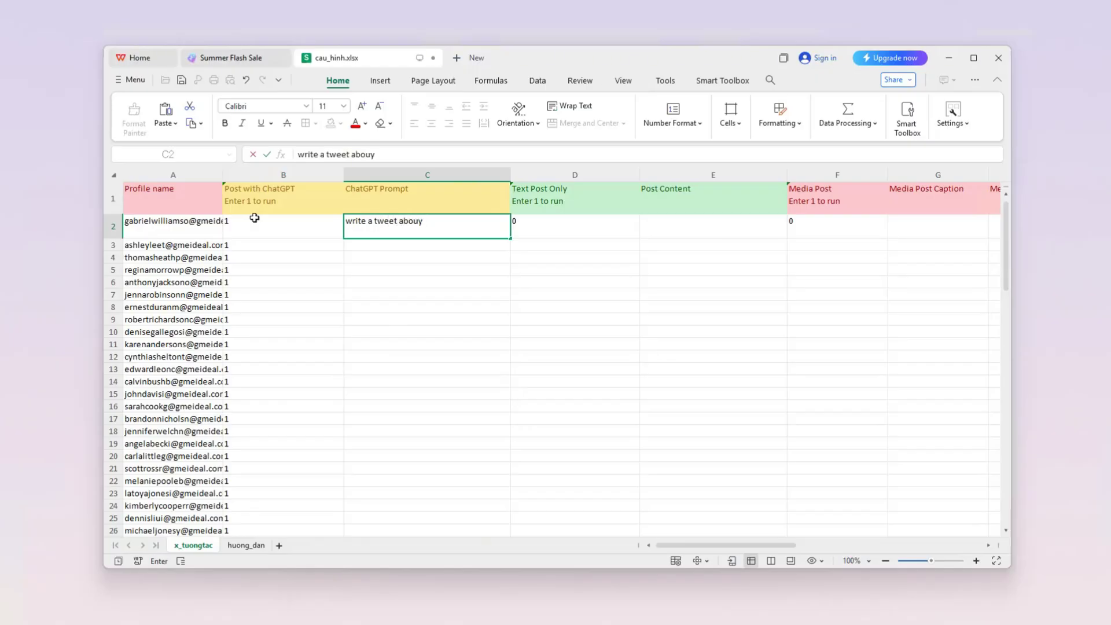
Enter "write a tweet about crypto and airdrop" in C2 and fill it down to row 99
key("BackSpace")
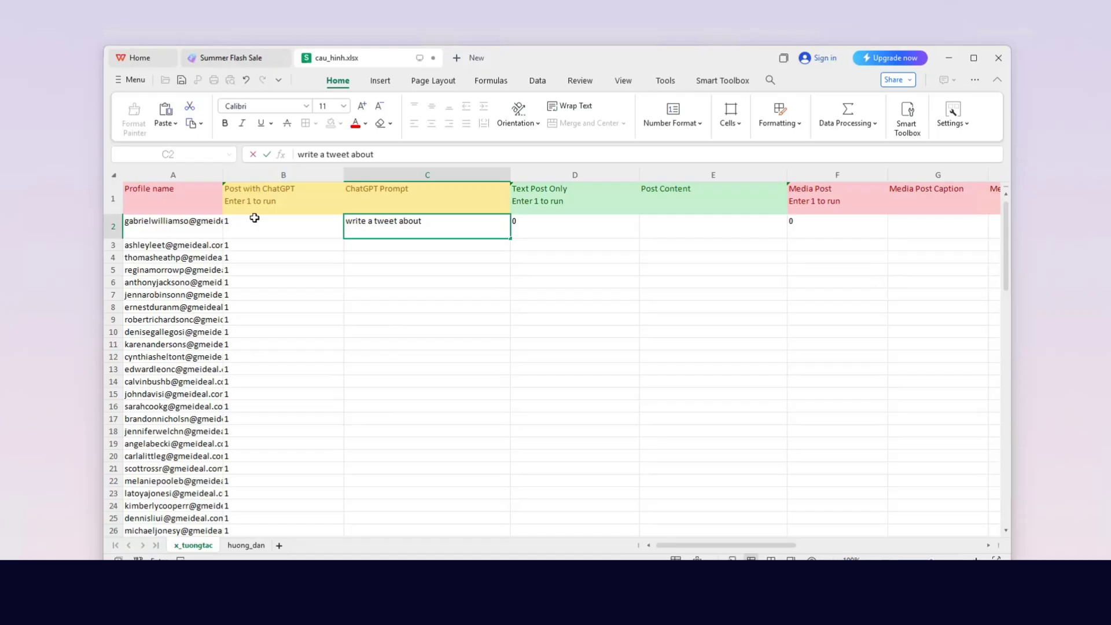
type("t crypto and")
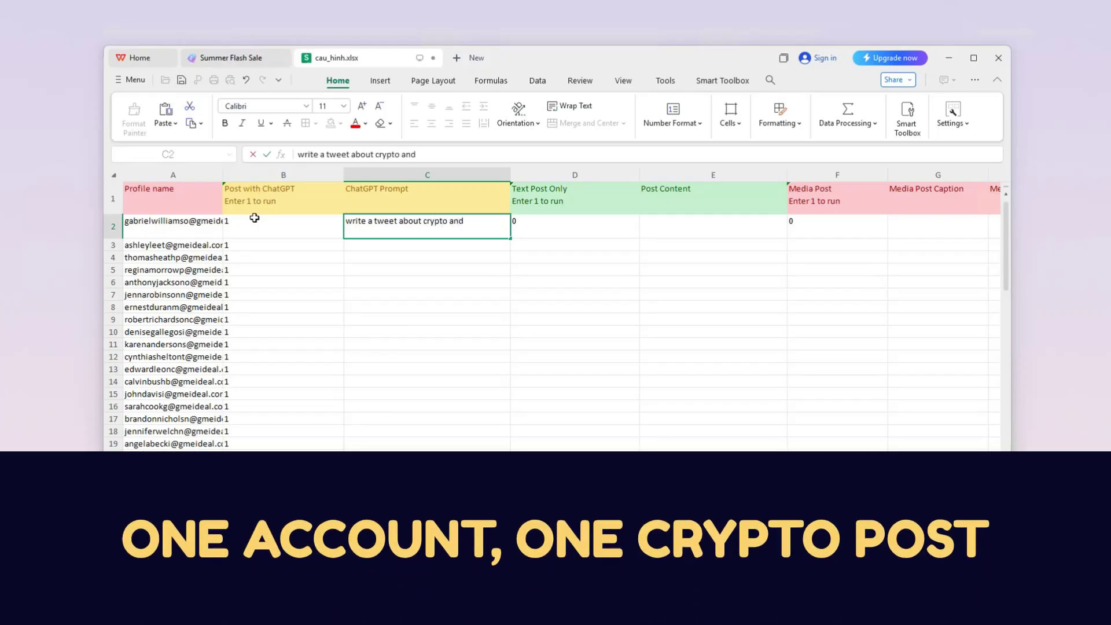
type(" ải")
key("Return")
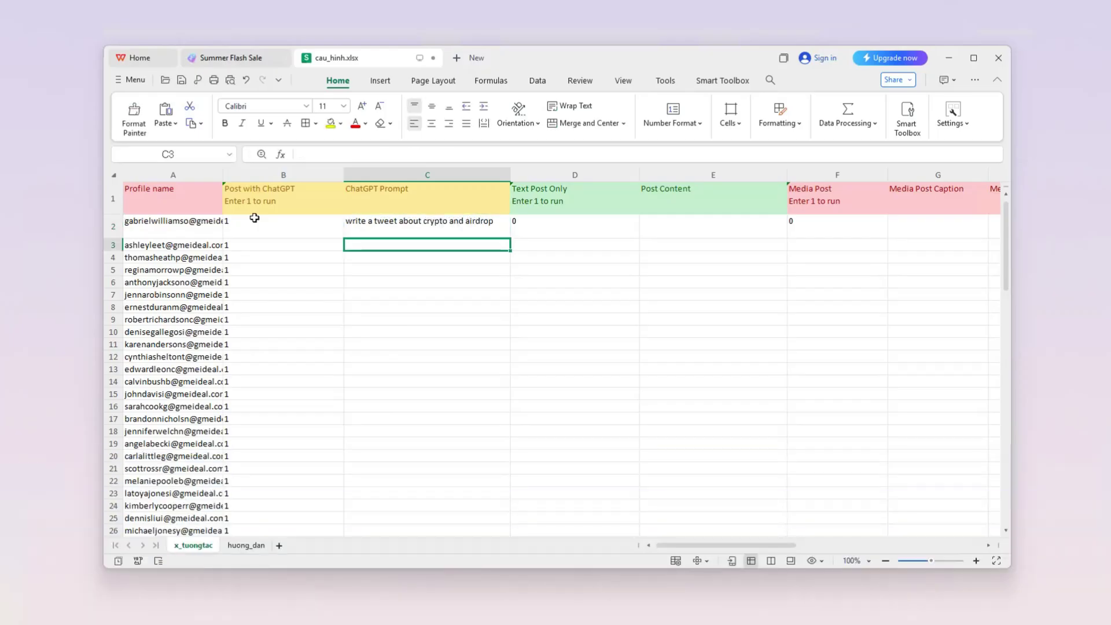
left_click(458, 231)
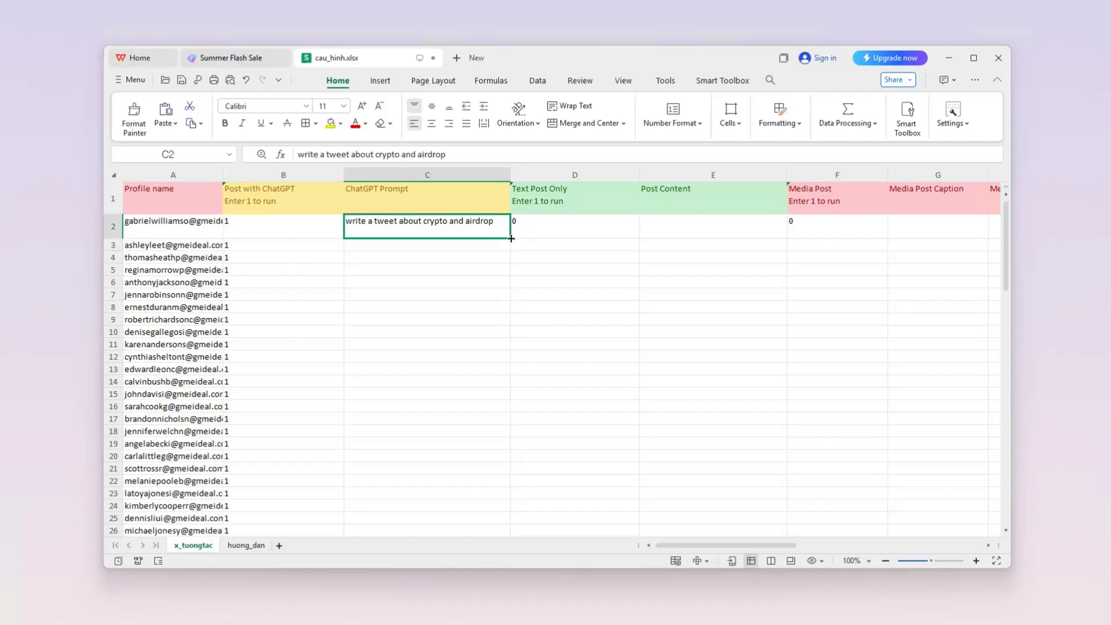
left_click_drag(510, 239, 512, 571)
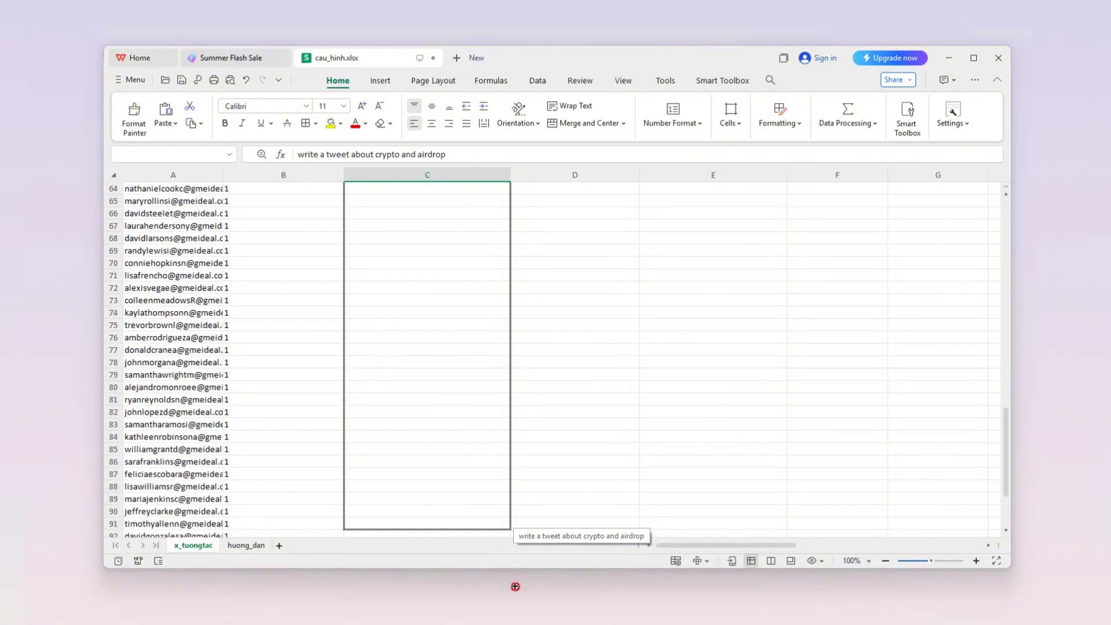
left_click_drag(512, 570, 483, 458)
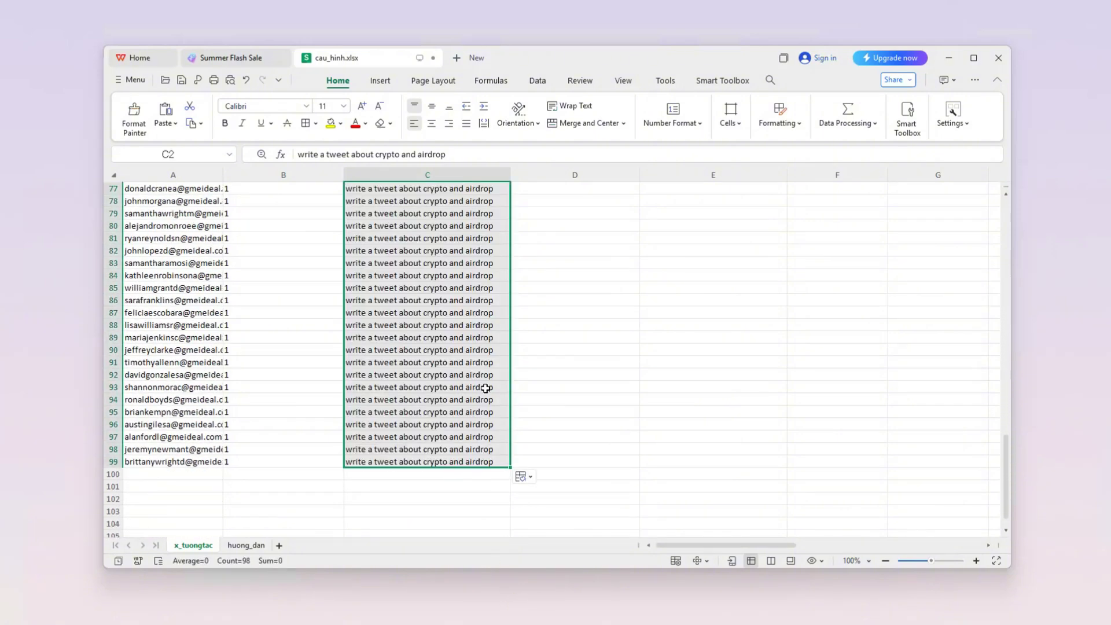
left_click(536, 290)
scroll(459, 291, "up", 20)
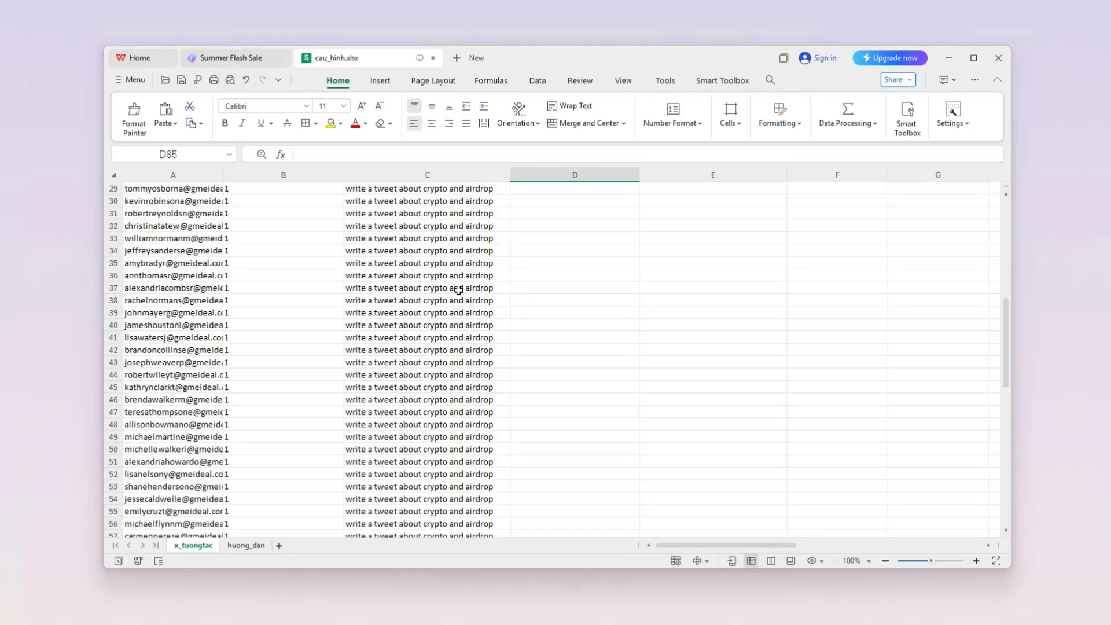